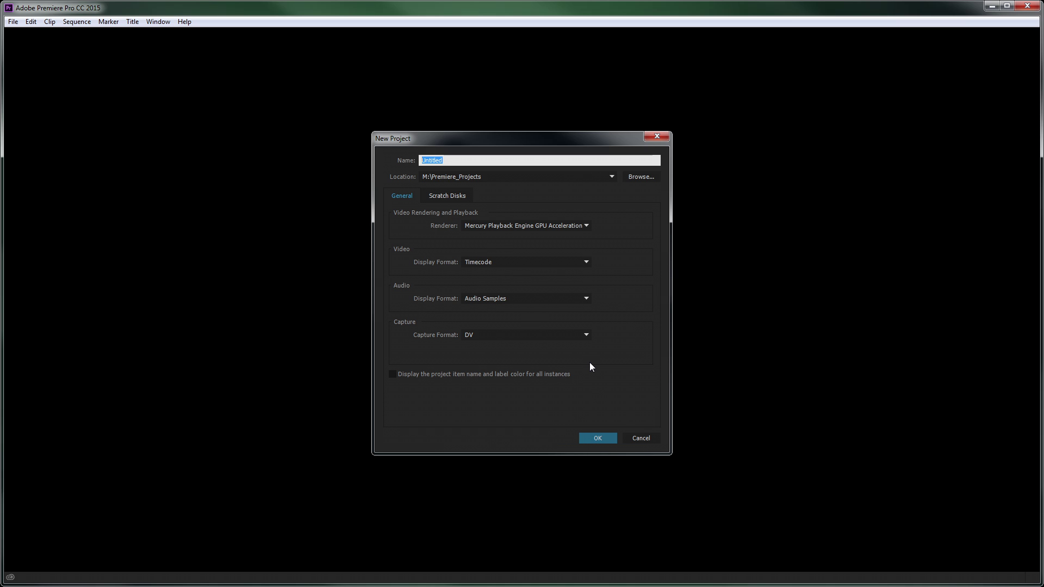
Create the new project named Untitled, overwriting the existing Untitled.prproj in M:\Premiere_Projects.
key(Return)
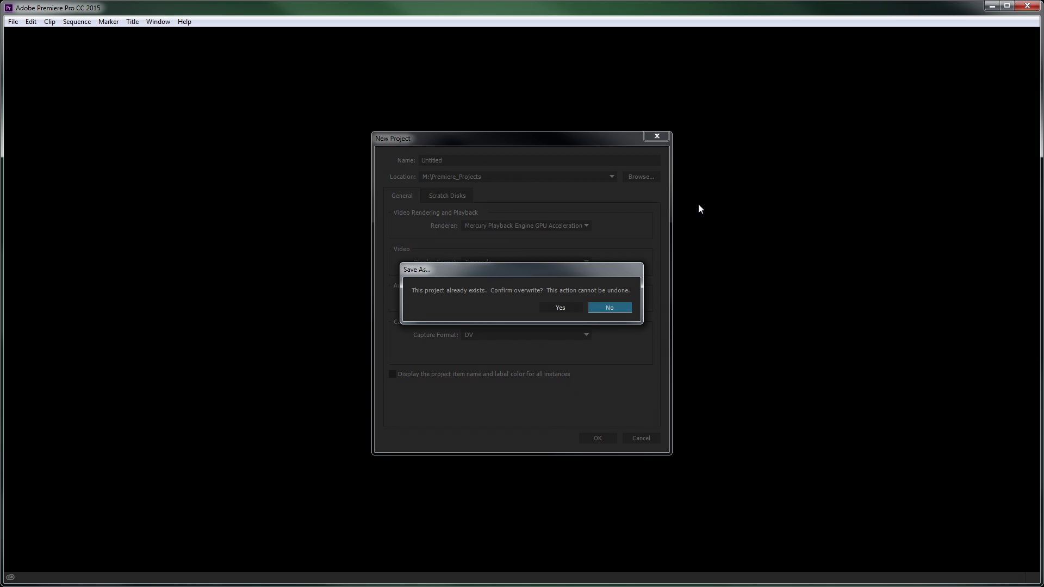
click(555, 308)
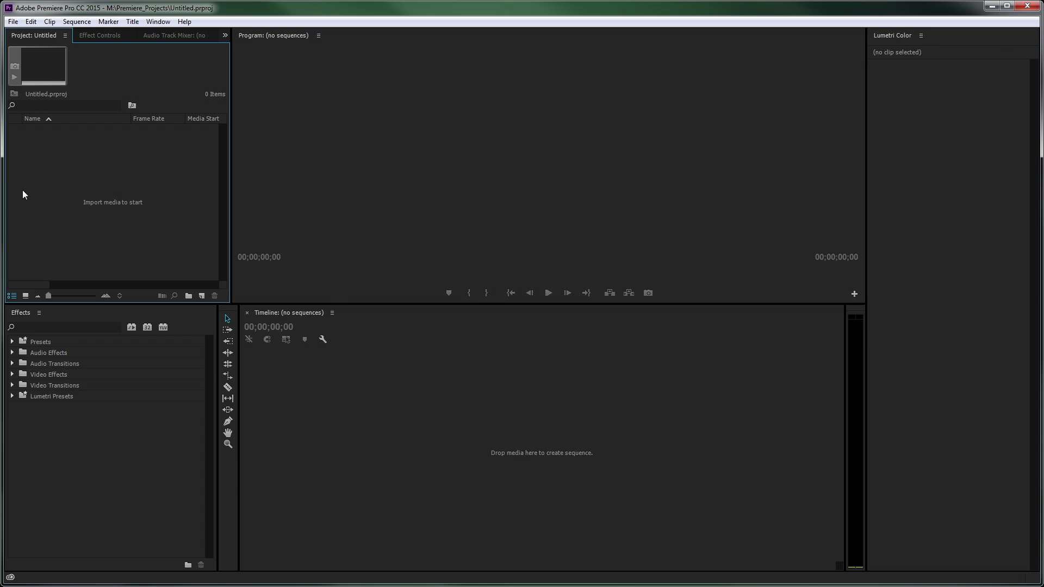
Import the Desktop Flowers folder into the project as a bin.
double_click(77, 170)
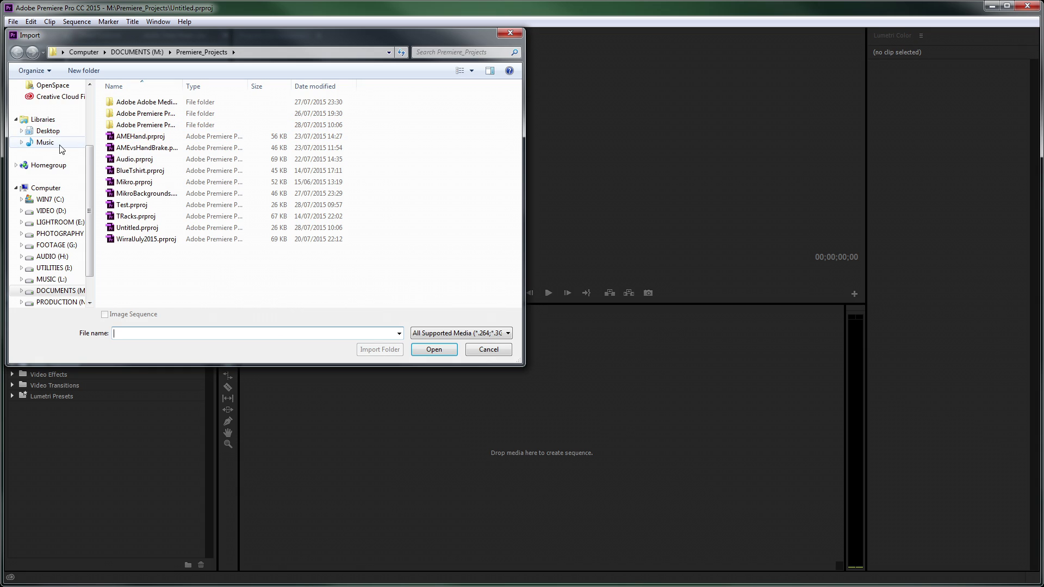
click(49, 132)
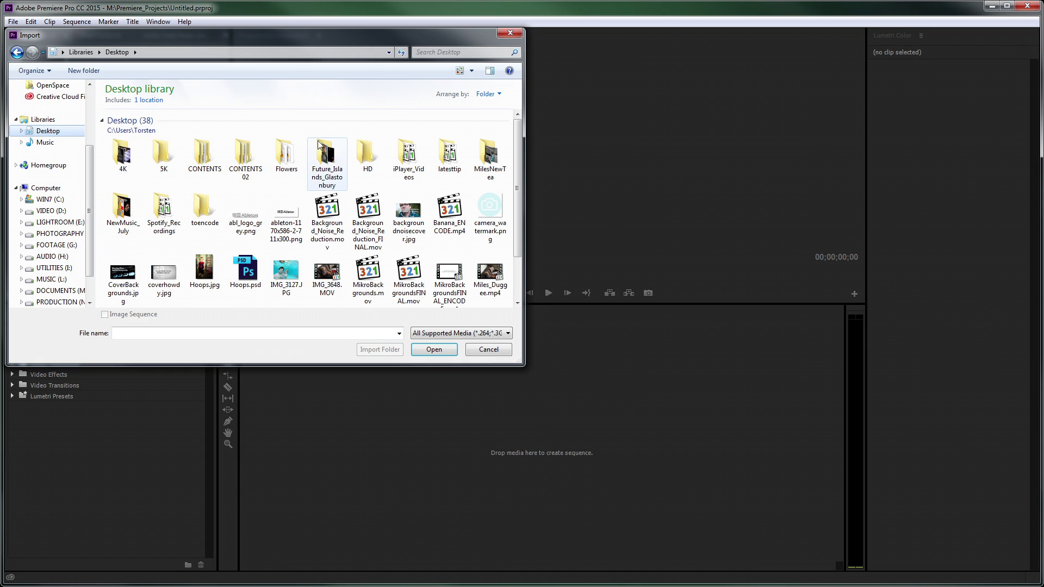
click(285, 157)
click(419, 351)
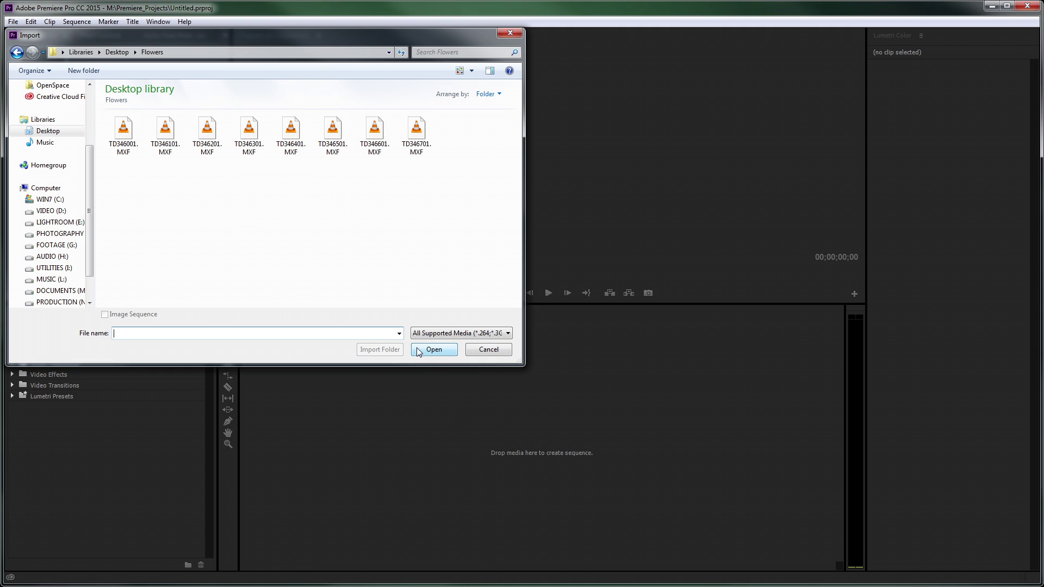
click(122, 50)
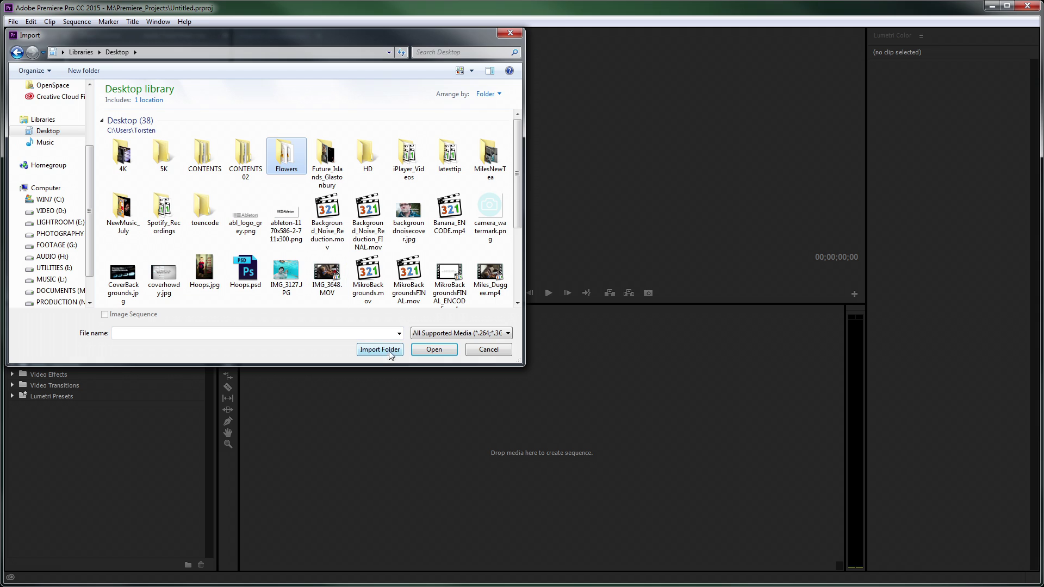
click(381, 350)
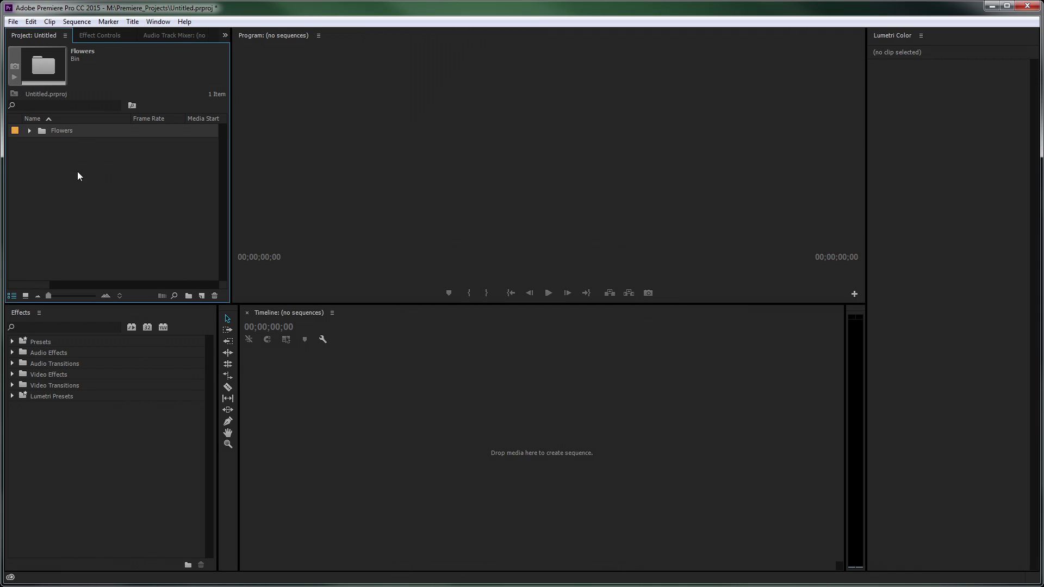
Expand the Flowers bin to list its eight MXF clips and select TD346001.MXF.
click(29, 130)
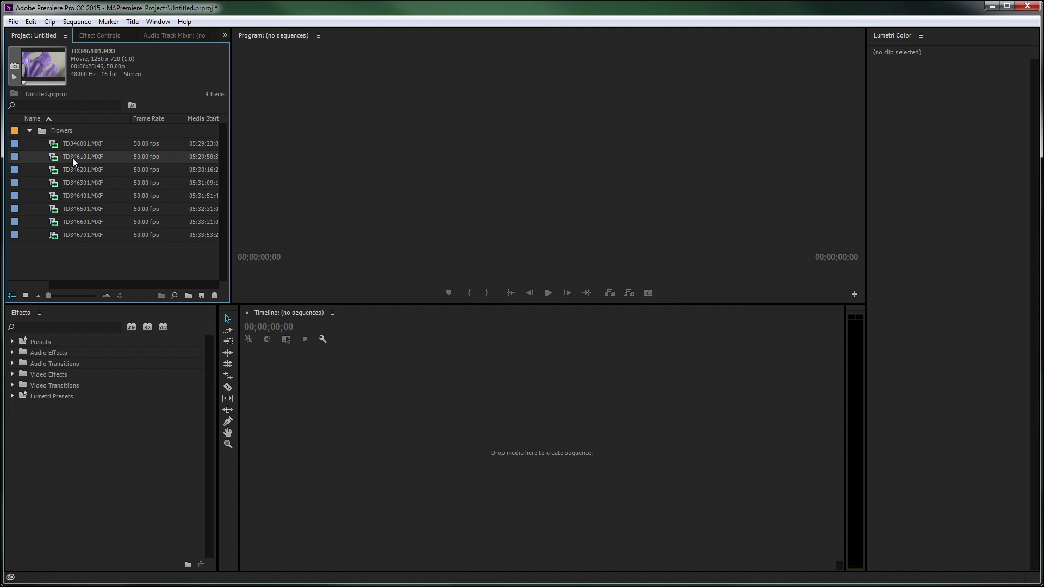
click(73, 223)
click(80, 145)
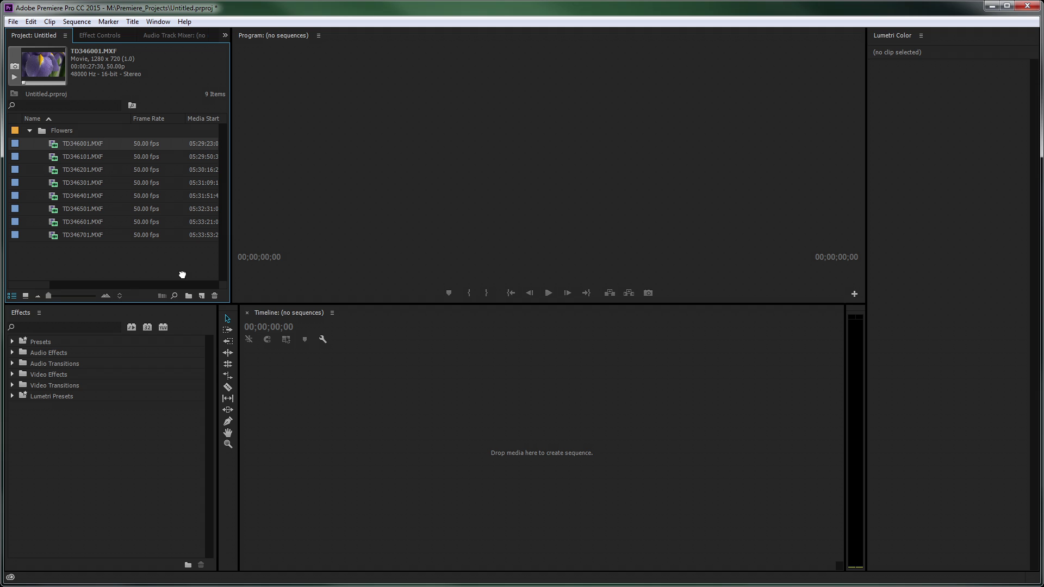
Create sequence TD346001, set playback resolution to Full, and select clips TD346401 through TD346701.
drag(199, 294, 200, 295)
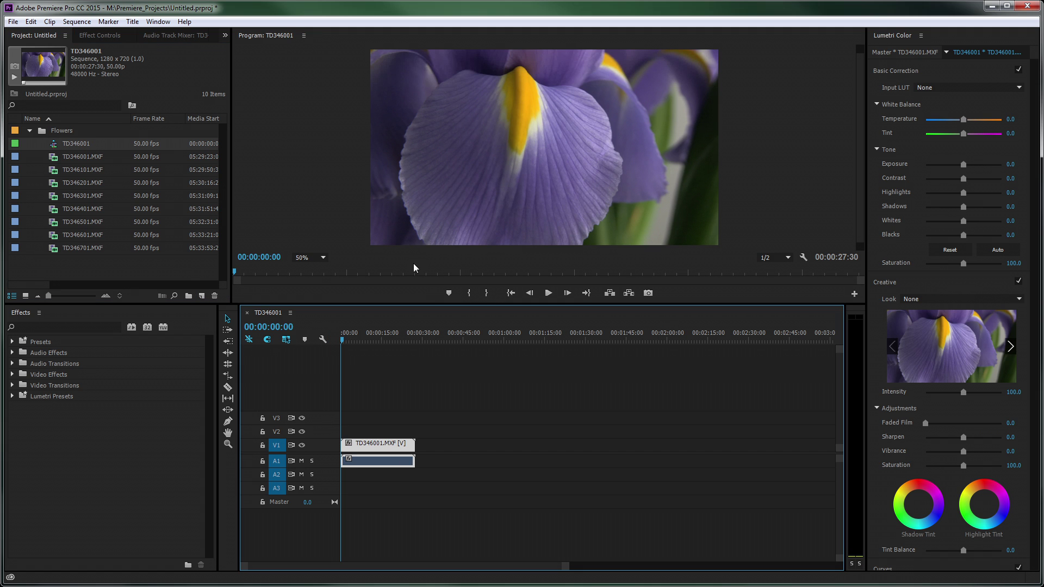
click(794, 258)
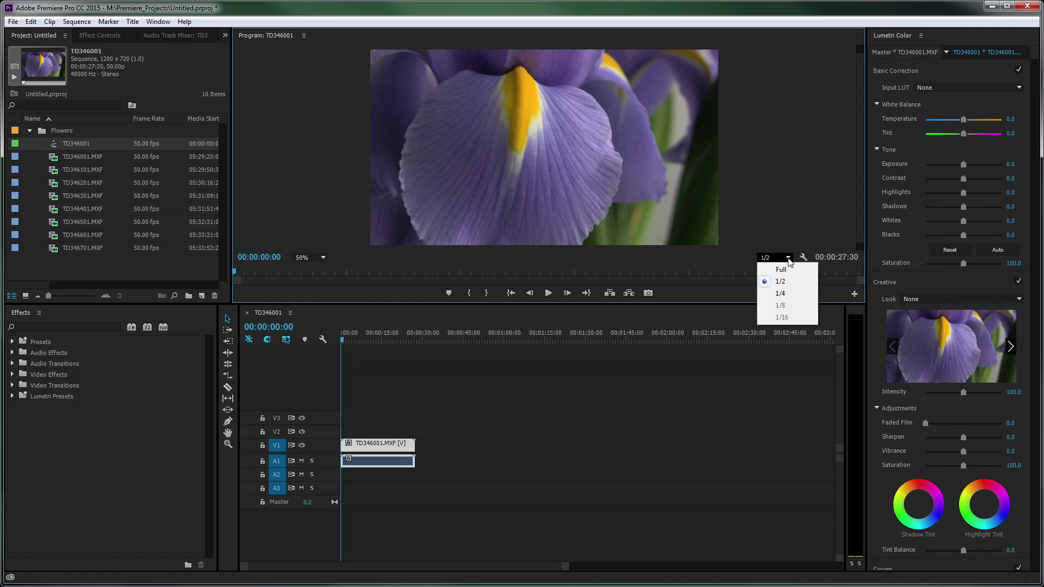
click(781, 270)
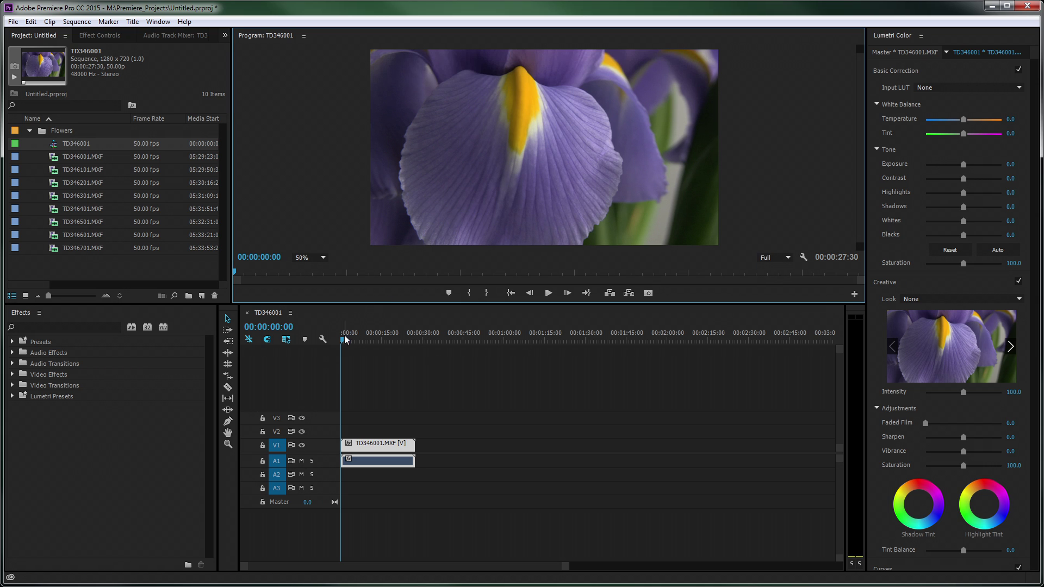
click(58, 212)
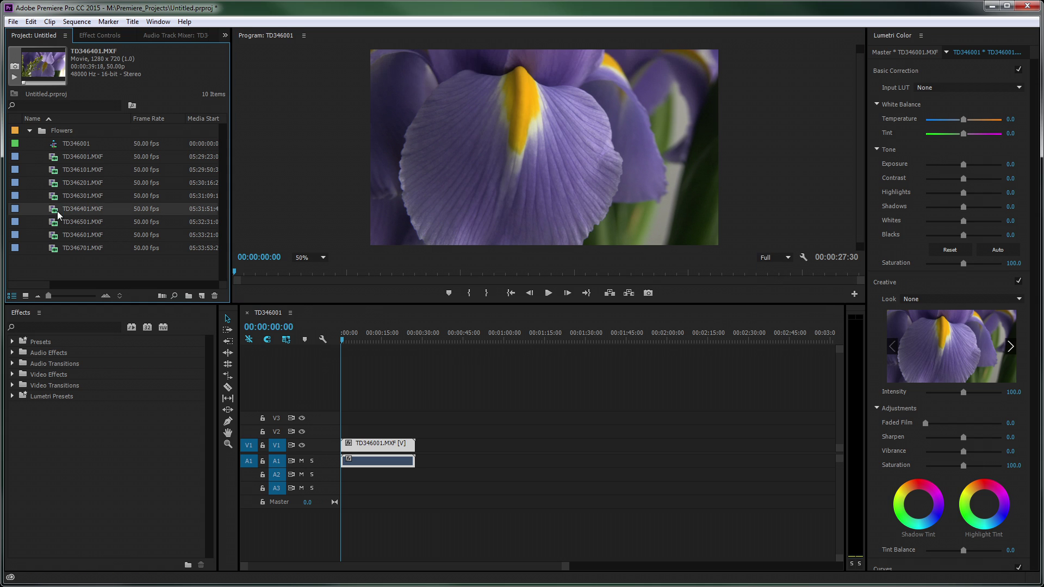
shift+click(57, 250)
Place TD346401–TD346701 on V1 and butt TD346401 against TD346001 with no gap.
drag(54, 212, 422, 450)
drag(404, 335, 443, 364)
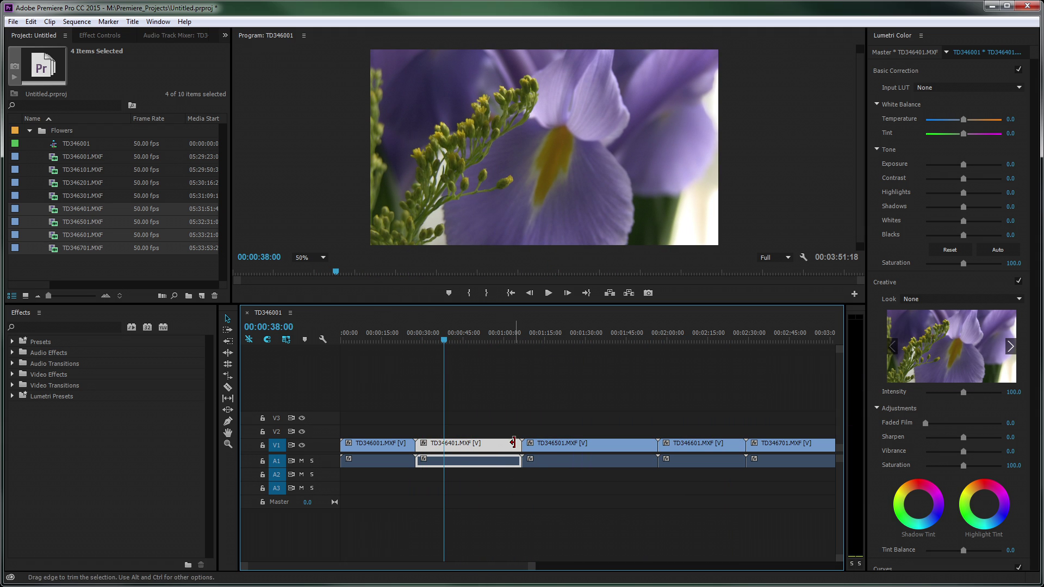
mouse_move(479, 447)
mouse_down()
mouse_move(525, 421)
mouse_move(370, 435)
mouse_move(381, 425)
mouse_move(354, 425)
mouse_move(435, 442)
mouse_move(718, 435)
mouse_move(562, 421)
mouse_move(450, 438)
mouse_move(451, 449)
mouse_move(469, 451)
mouse_up()
drag(532, 565, 429, 567)
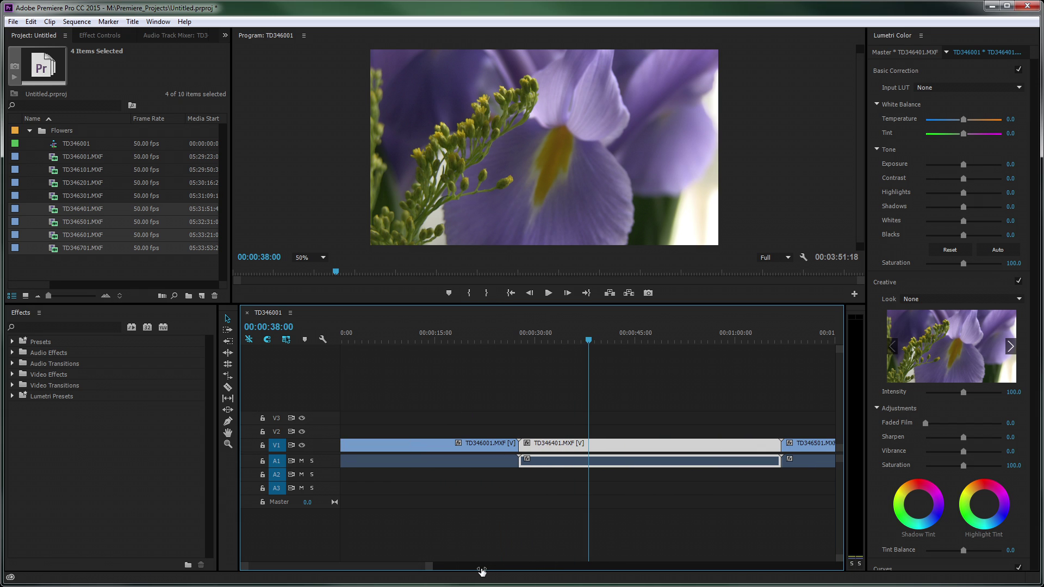
Check the timeline display options, then trim the end of clip TD346401 shorter.
click(323, 340)
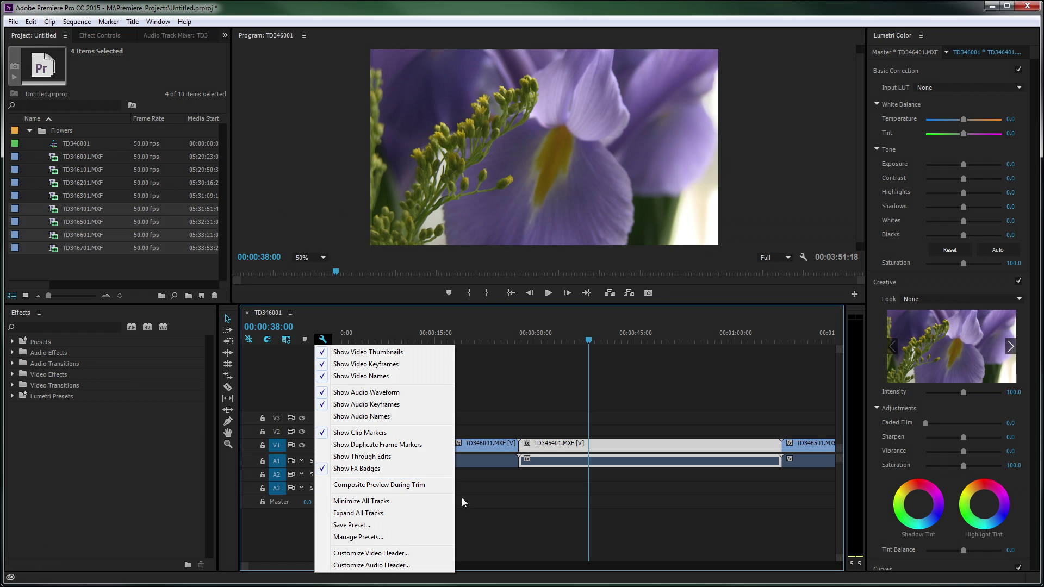
click(631, 443)
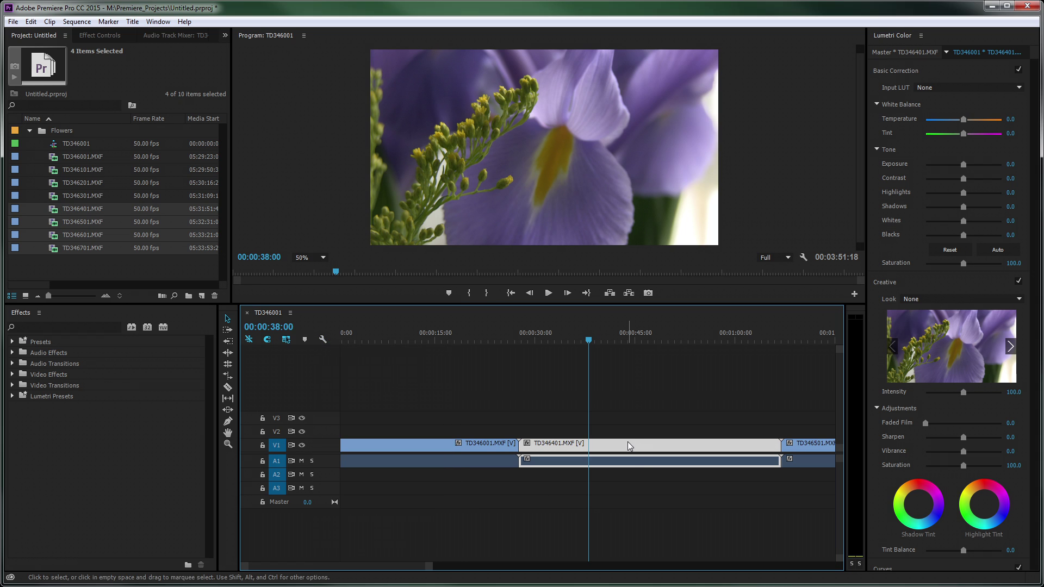
drag(777, 444, 714, 444)
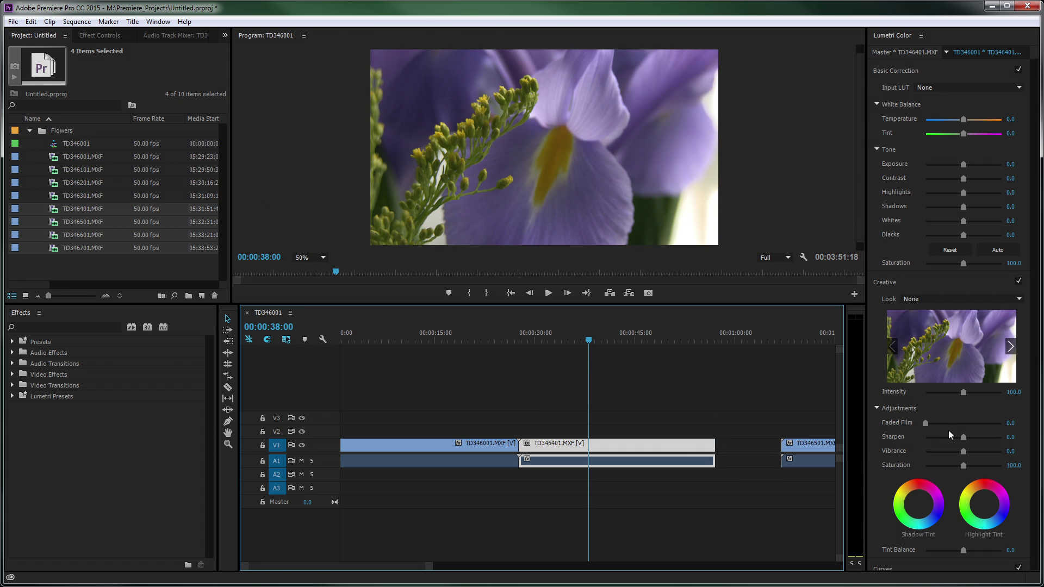
Grade TD346401 with Lumetri Sharpen 32.9, Contrast/Shadows 21.4, Temperature -10, and shorten its end.
click(92, 36)
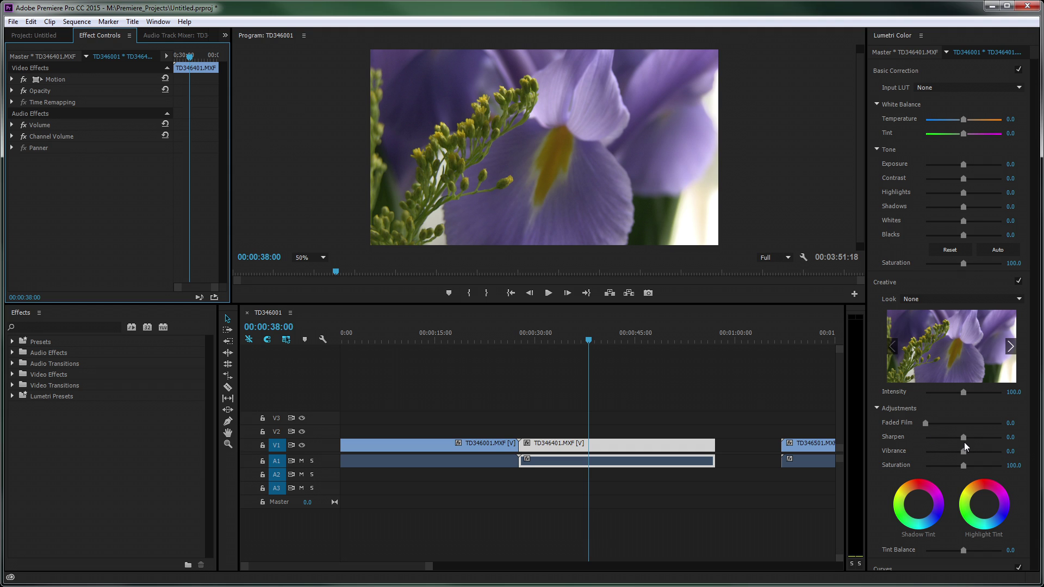
drag(964, 442, 971, 439)
drag(963, 179, 971, 207)
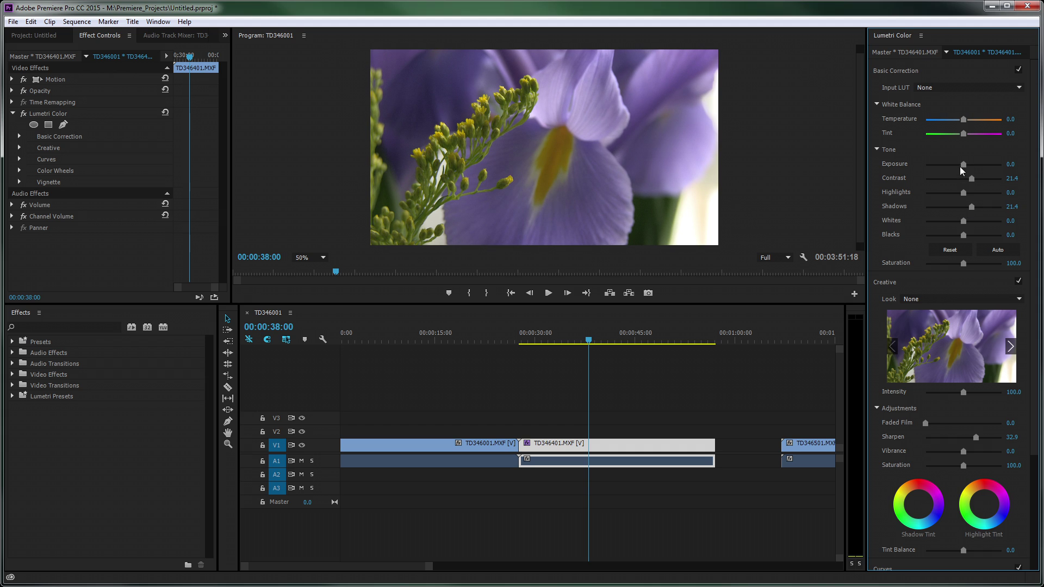
drag(961, 117, 960, 117)
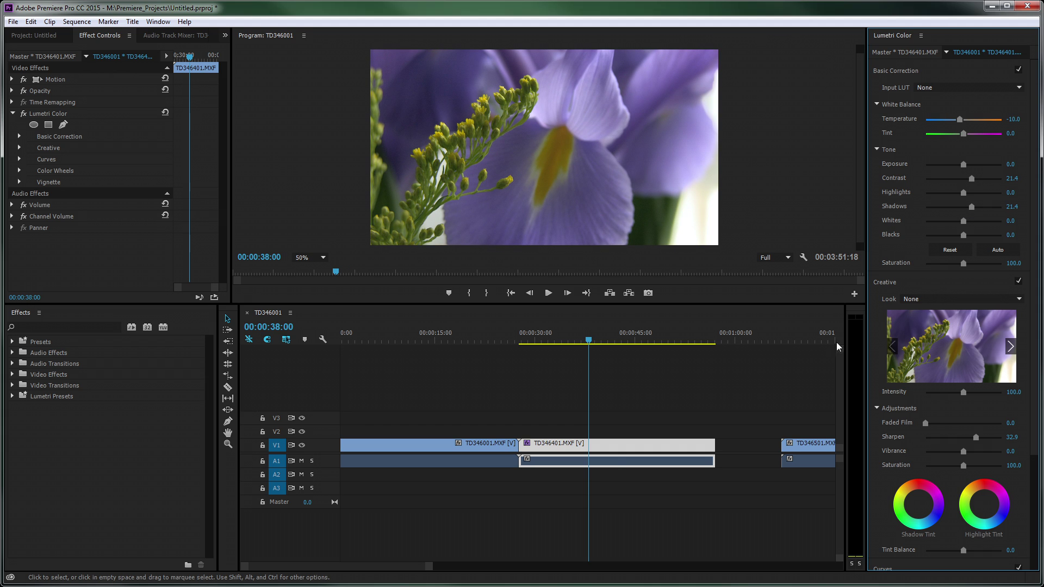
click(617, 461)
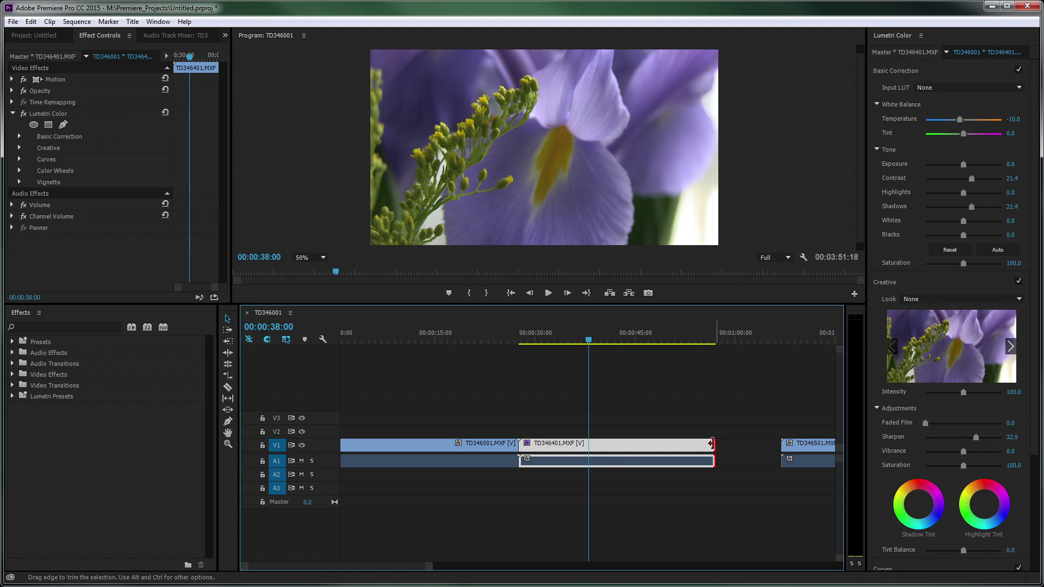
mouse_move(713, 443)
mouse_down()
mouse_move(582, 438)
mouse_move(693, 443)
mouse_up()
Play and stop the graded sequence to test playback, then scrub the playhead back.
click(547, 292)
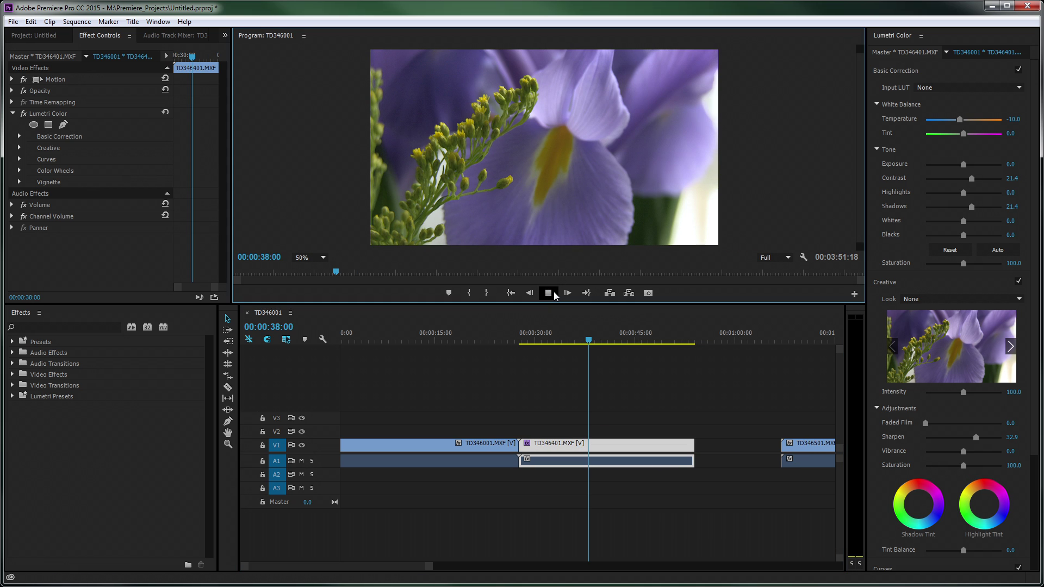
click(553, 294)
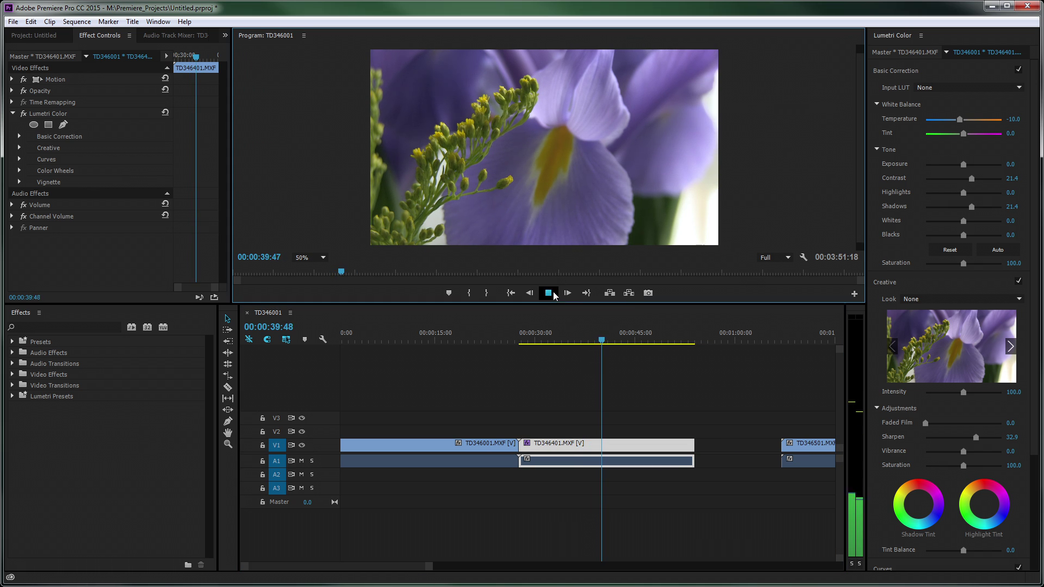
drag(564, 341, 500, 341)
Trim TD346401 to about 8:23 and move TD346501 directly after it.
click(588, 341)
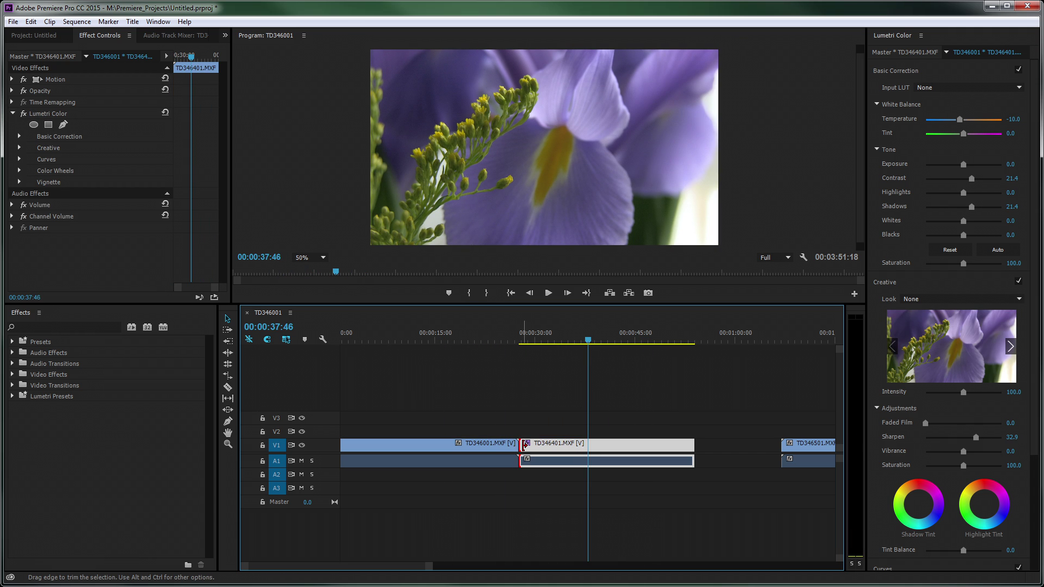
drag(519, 443, 643, 443)
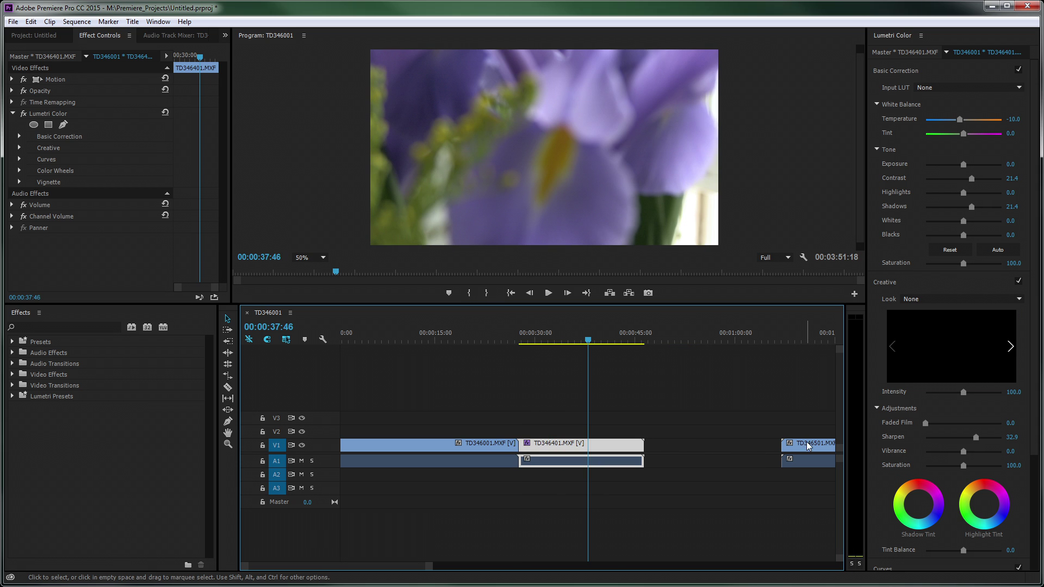
drag(809, 446, 569, 447)
click(633, 444)
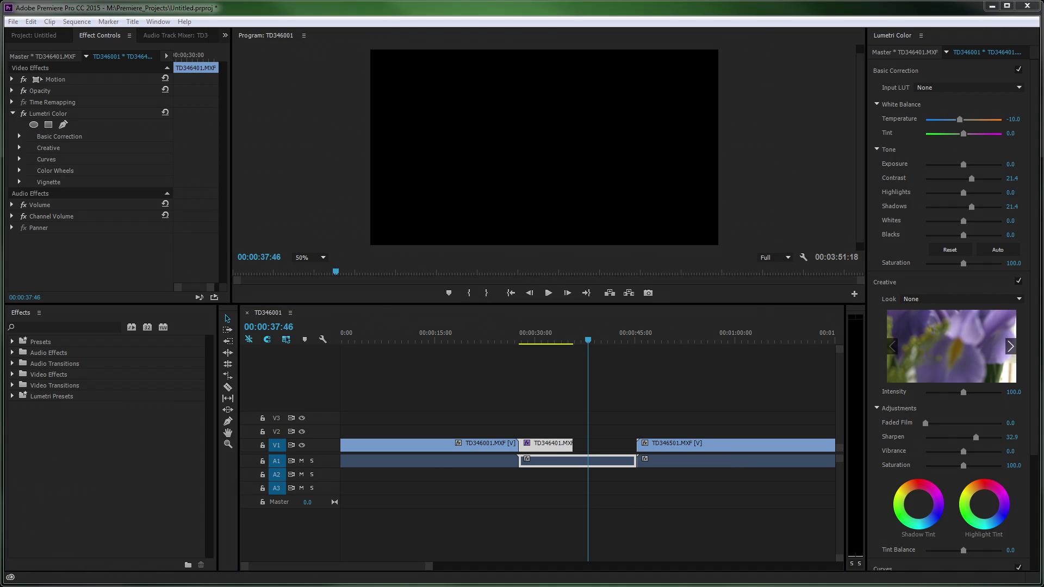
Open Task Manager to monitor CPU and memory, and trim TD346501's start later.
key(ctrl+shift+Escape)
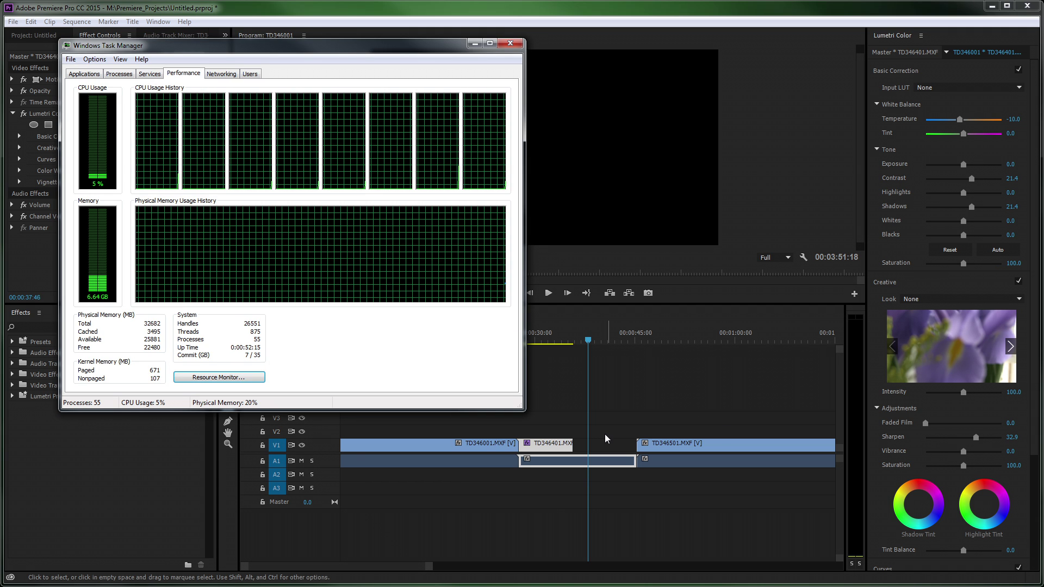
click(565, 444)
mouse_move(641, 444)
mouse_down()
mouse_move(786, 438)
mouse_move(639, 441)
mouse_up()
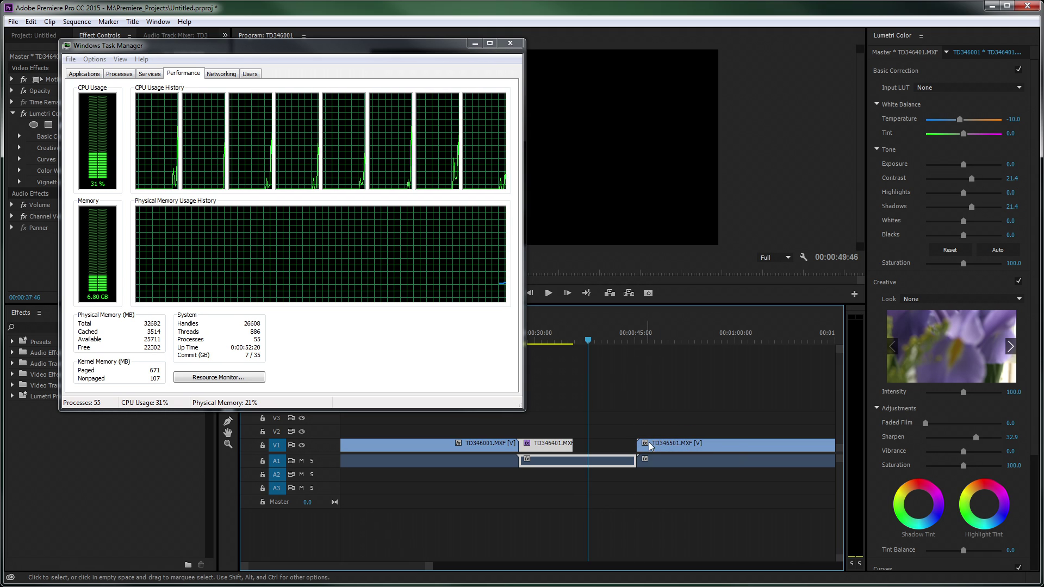
Trim the end of TD346501 to about 27 seconds.
click(710, 446)
scroll(392, 570, down, 5)
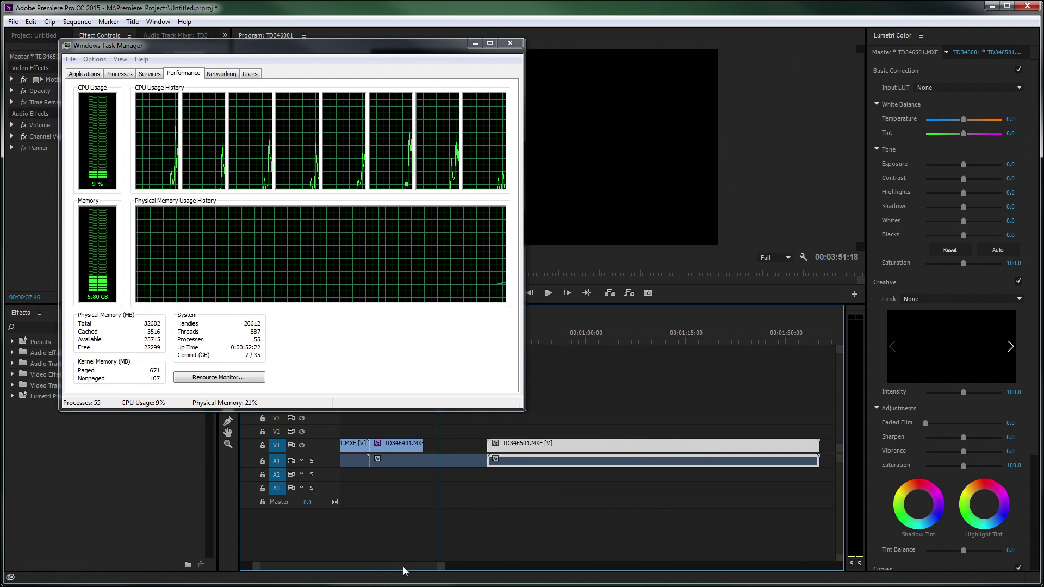
drag(749, 447, 594, 461)
click(476, 44)
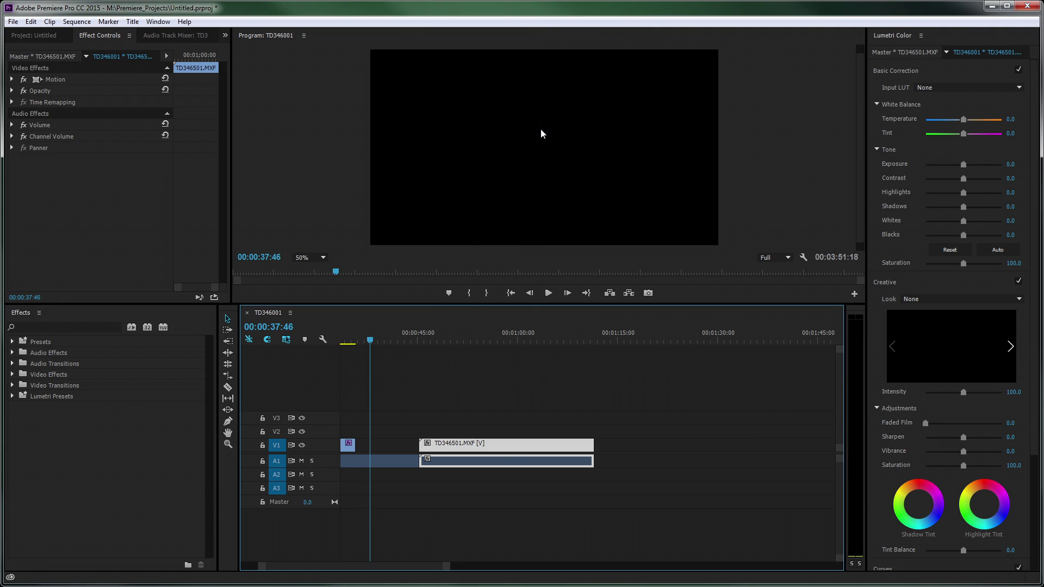
mouse_move(509, 450)
mouse_down()
mouse_move(598, 448)
mouse_move(498, 439)
mouse_move(508, 449)
mouse_up()
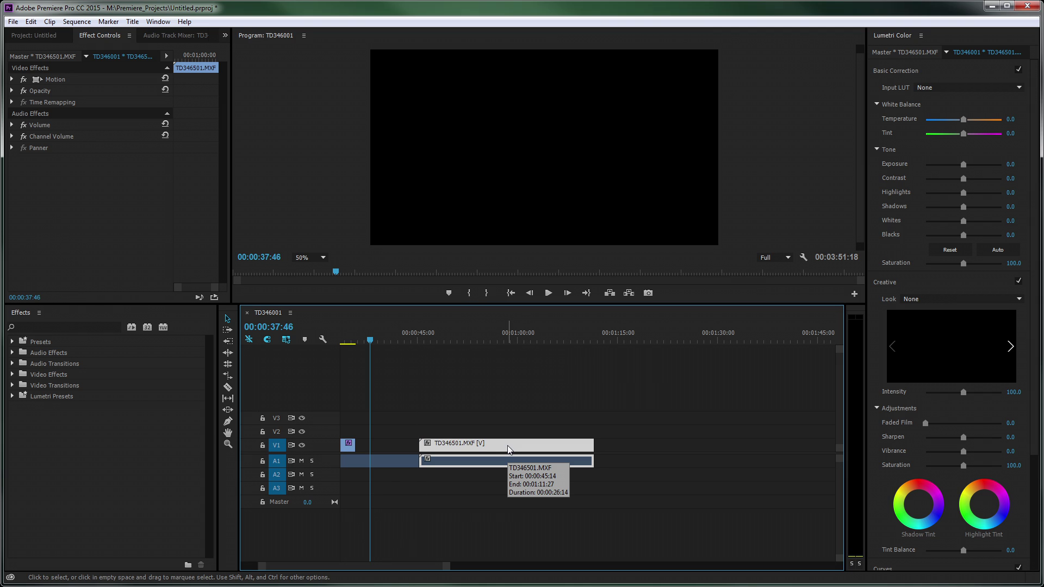
scroll(361, 566, left, 5)
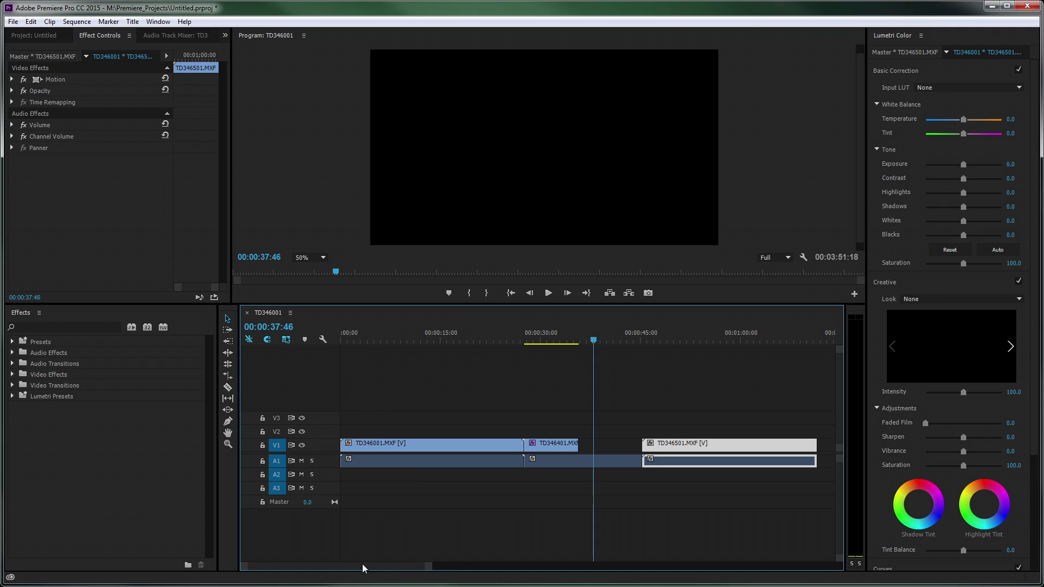
drag(342, 446, 444, 450)
click(480, 447)
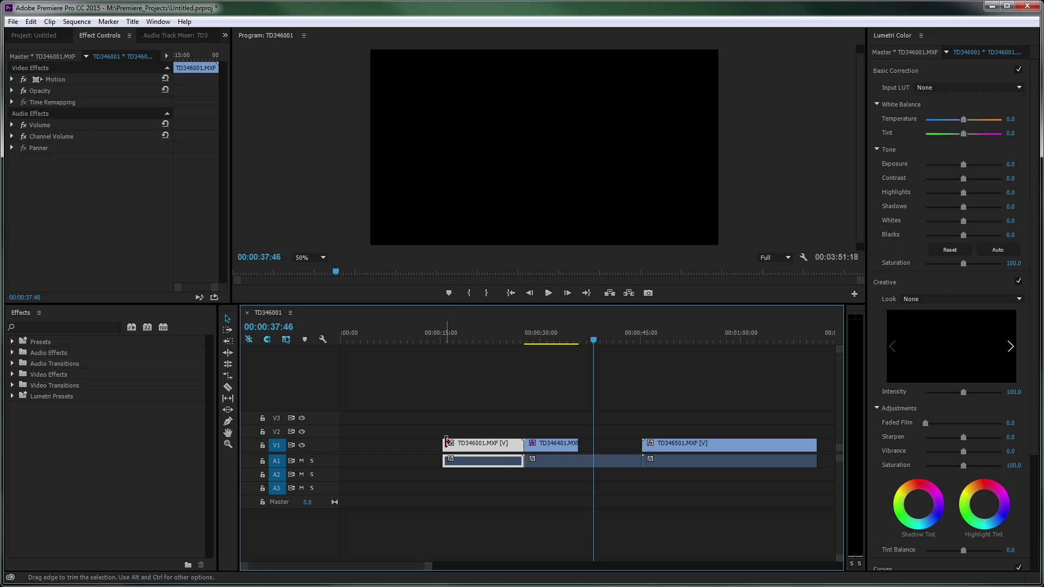
drag(446, 442, 341, 442)
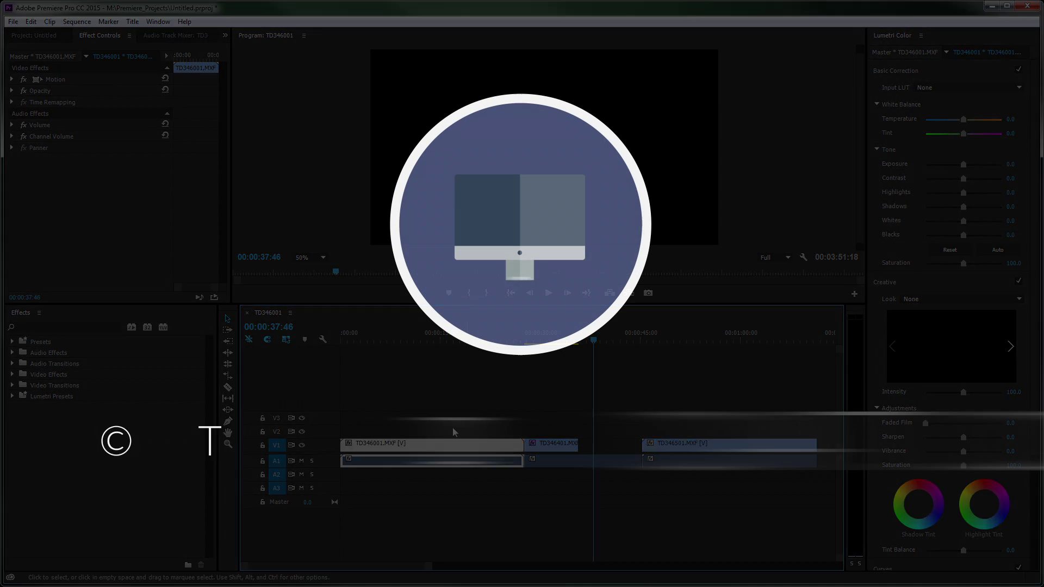